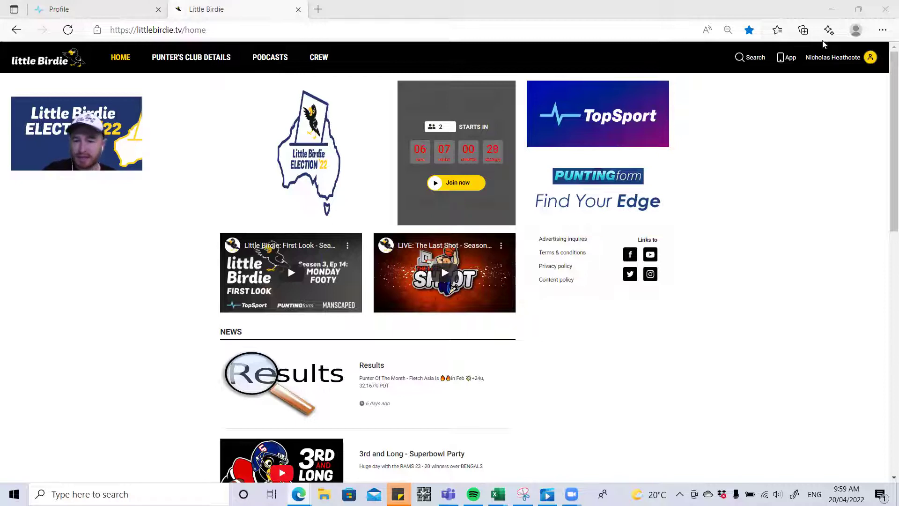
Join the Election 22 punters club with a $1000 deposit, accept the terms, and proceed to TopSport
{"action": "left_click", "coordinate": [473, 185]}
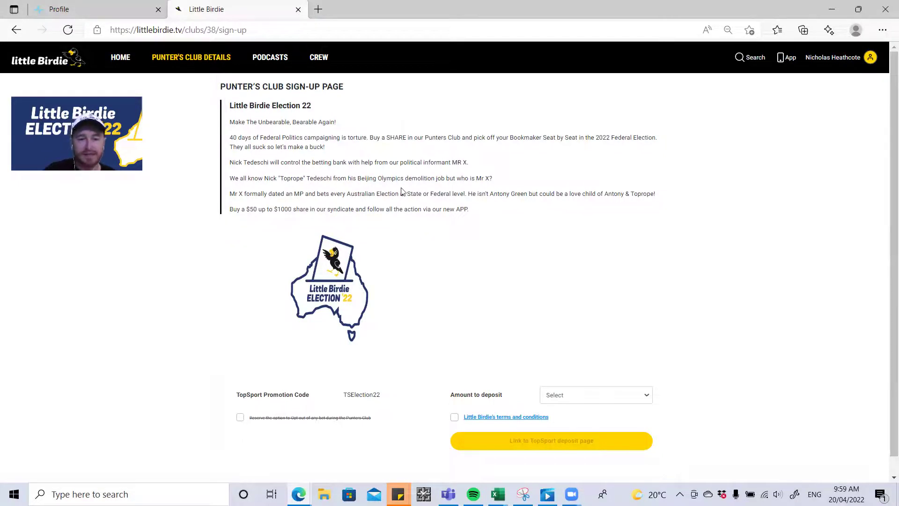
{"action": "scroll", "coordinate": [436, 175], "scroll_direction": "down", "scroll_amount": 1}
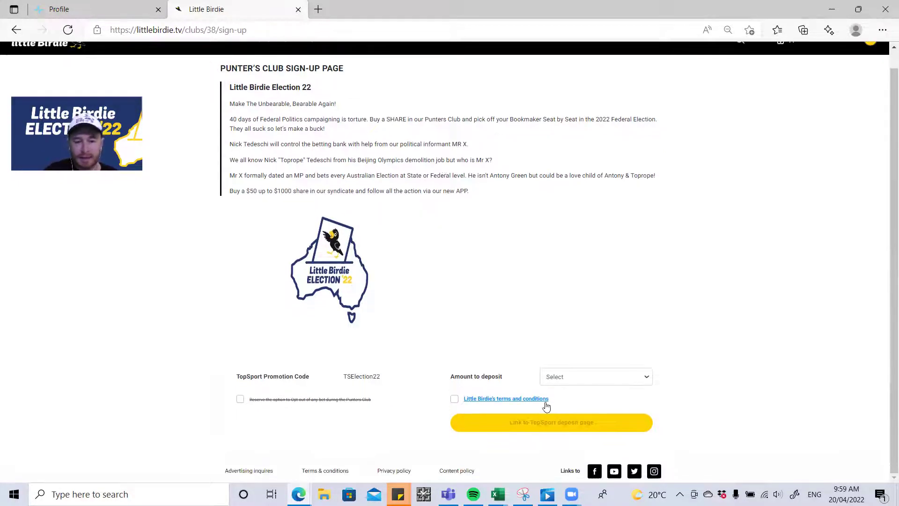
{"action": "left_click", "coordinate": [590, 377]}
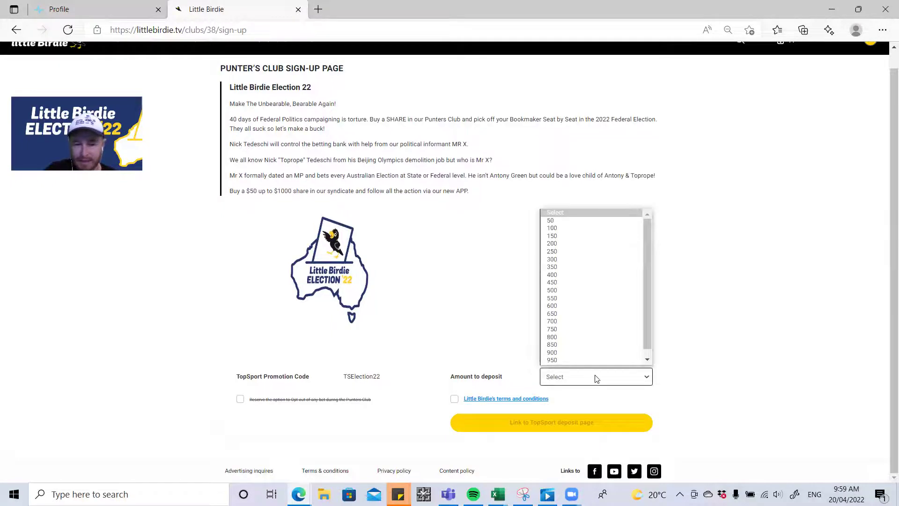
{"action": "scroll", "coordinate": [582, 359], "scroll_direction": "down", "scroll_amount": 1}
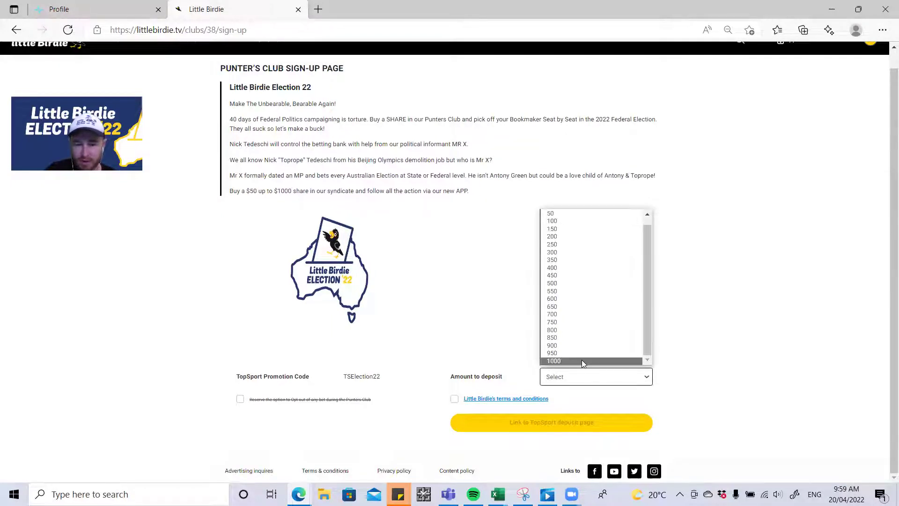
{"action": "left_click", "coordinate": [581, 360]}
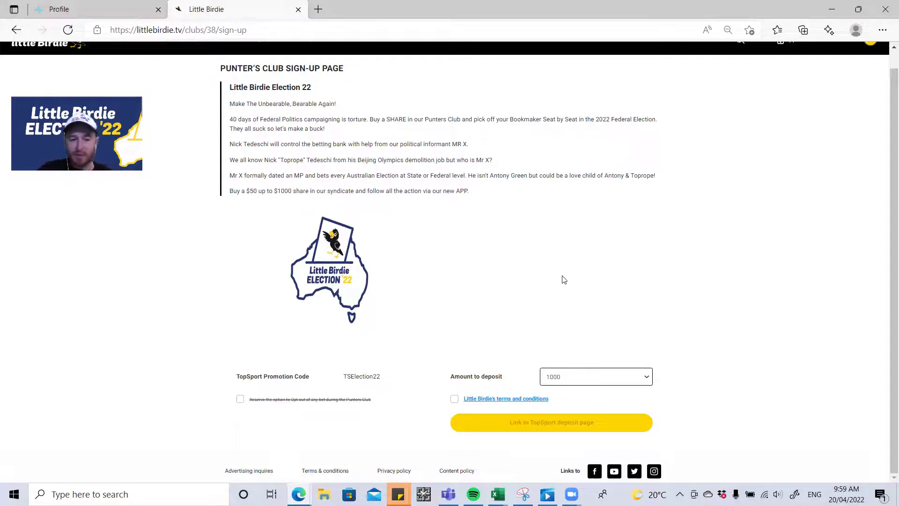
{"action": "left_click", "coordinate": [454, 402]}
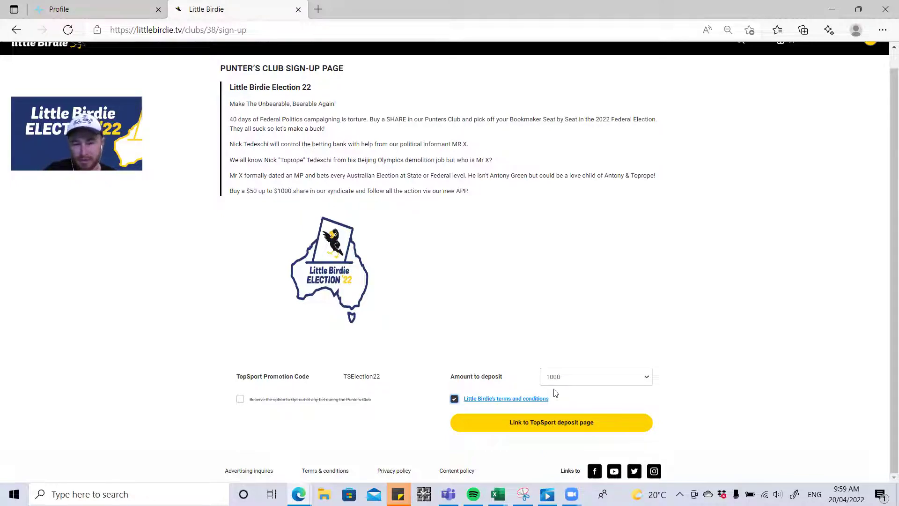
{"action": "left_click", "coordinate": [565, 425]}
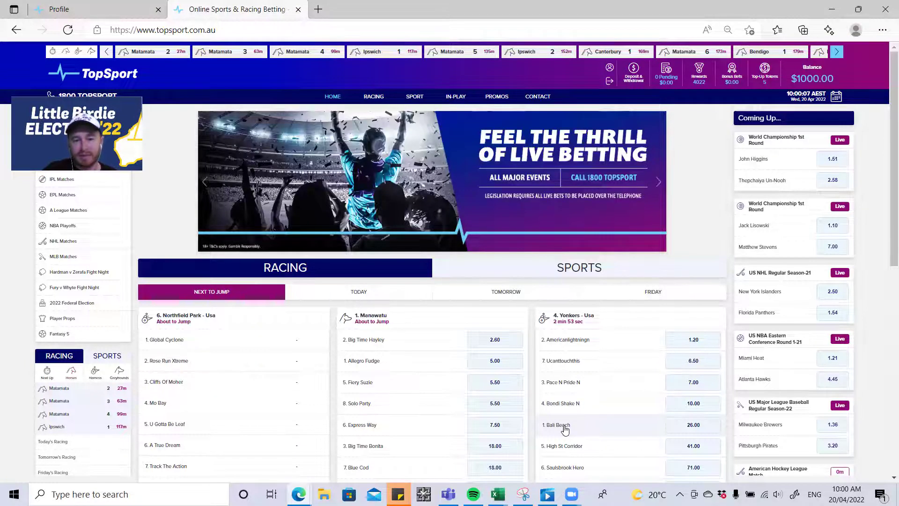
Bring up the Live Stream Purchase Units form under TopSport's My Account benefits
{"action": "left_click", "coordinate": [609, 71]}
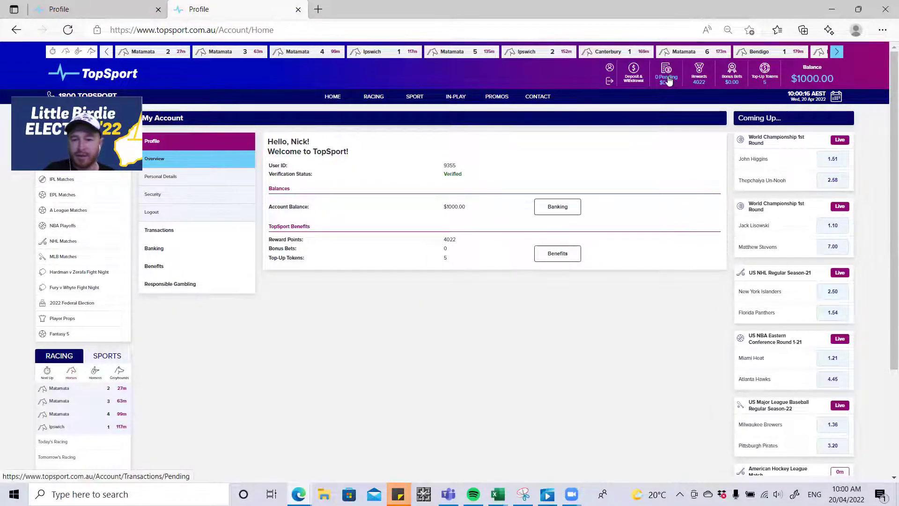
{"action": "left_click", "coordinate": [700, 73]}
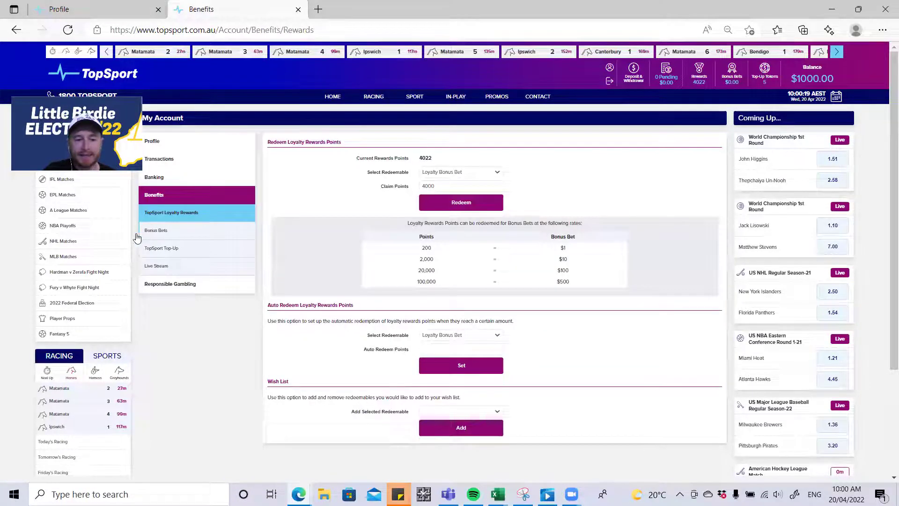
{"action": "left_click", "coordinate": [164, 267]}
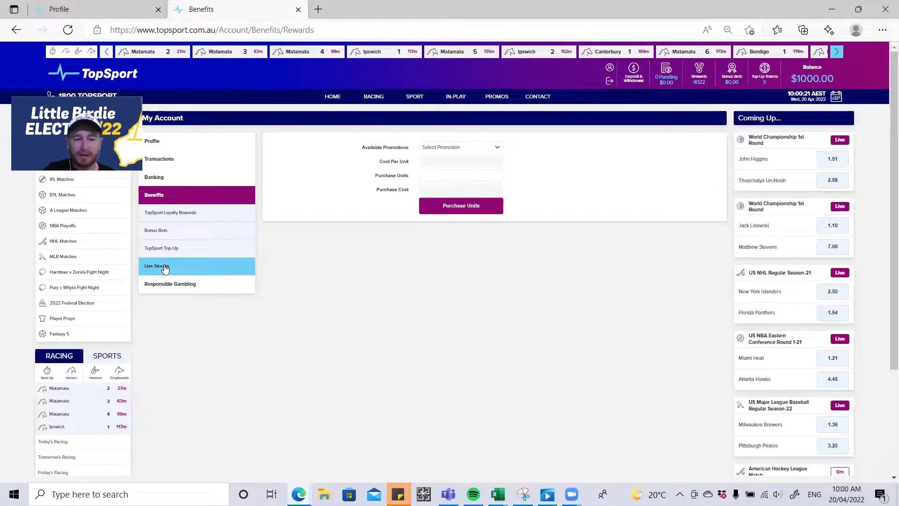
Purchase 20 units of the Election22 promotion
{"action": "left_click", "coordinate": [484, 144]}
{"action": "left_click", "coordinate": [474, 163]}
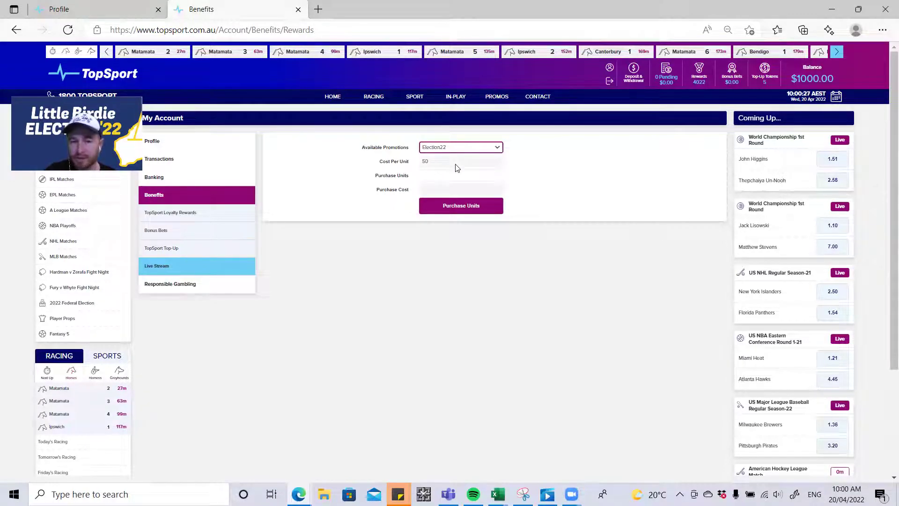
{"action": "left_click", "coordinate": [448, 177]}
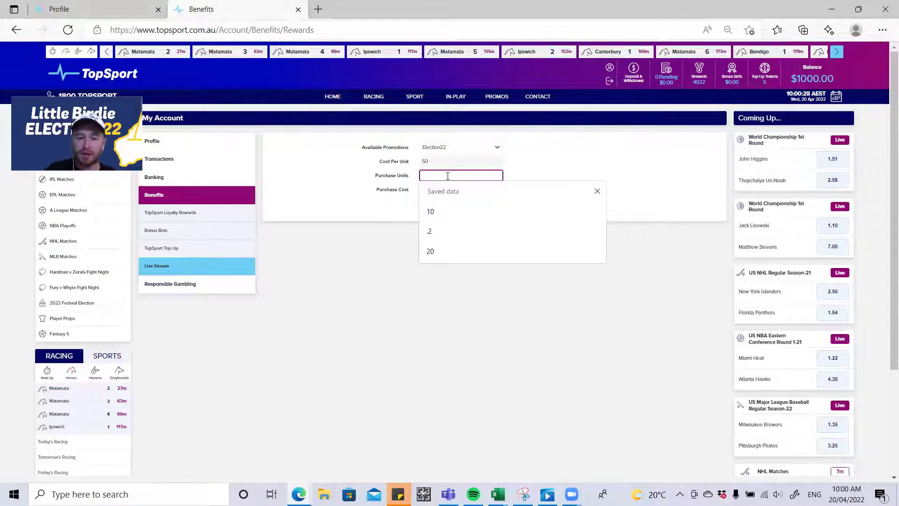
{"action": "type", "text": "20"}
{"action": "left_click", "coordinate": [540, 168]}
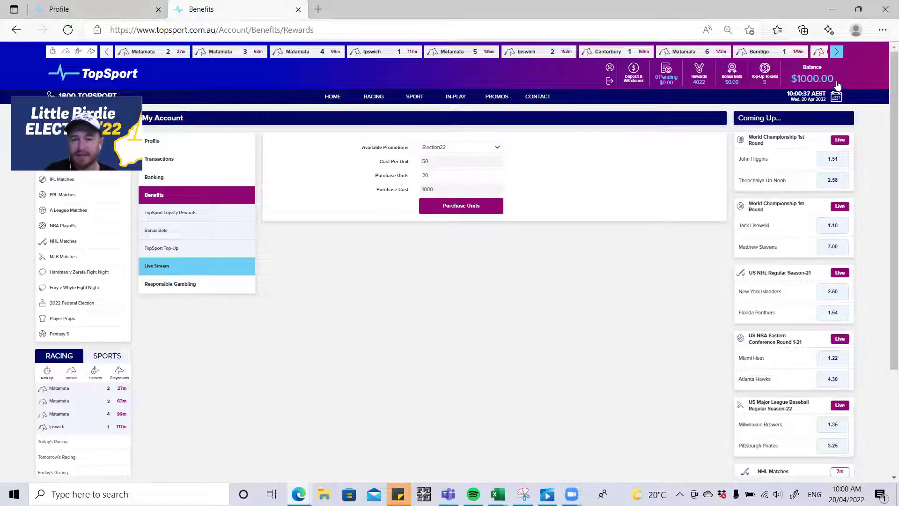
{"action": "left_click", "coordinate": [458, 212]}
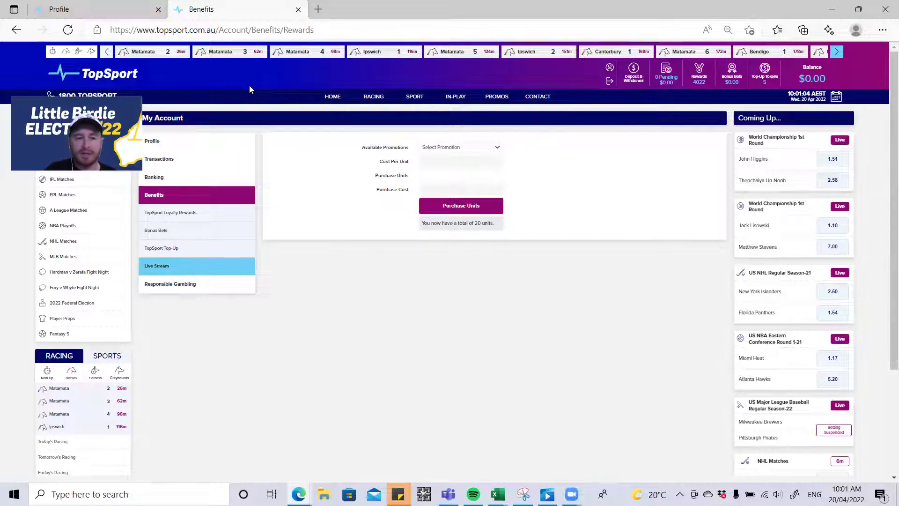
Load the littlebirdie.tv home page in a new browser tab
{"action": "key", "text": "ctrl+t"}
{"action": "type", "text": "l"}
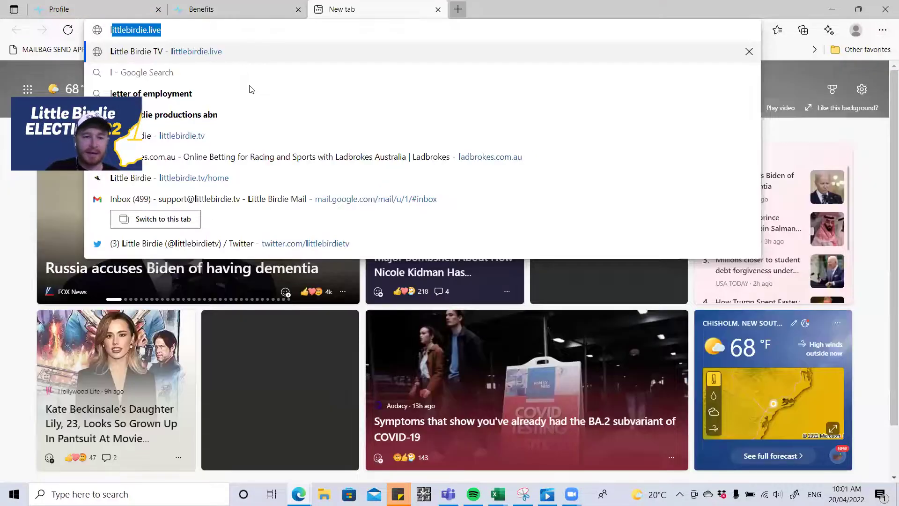
{"action": "type", "text": "i"}
{"action": "key", "text": "Down"}
{"action": "key", "text": "Down"}
{"action": "key", "text": "Down"}
{"action": "key", "text": "Return"}
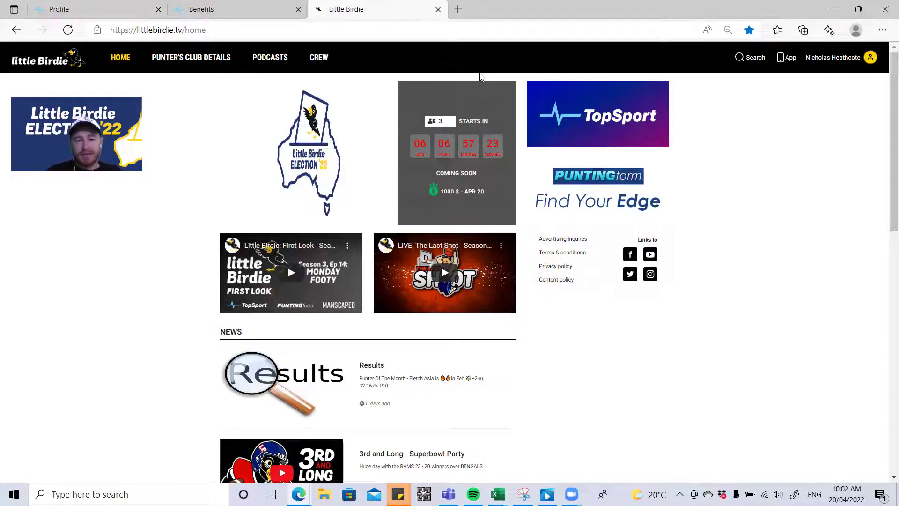
{"action": "scroll", "coordinate": [474, 106], "scroll_direction": "down", "scroll_amount": 3}
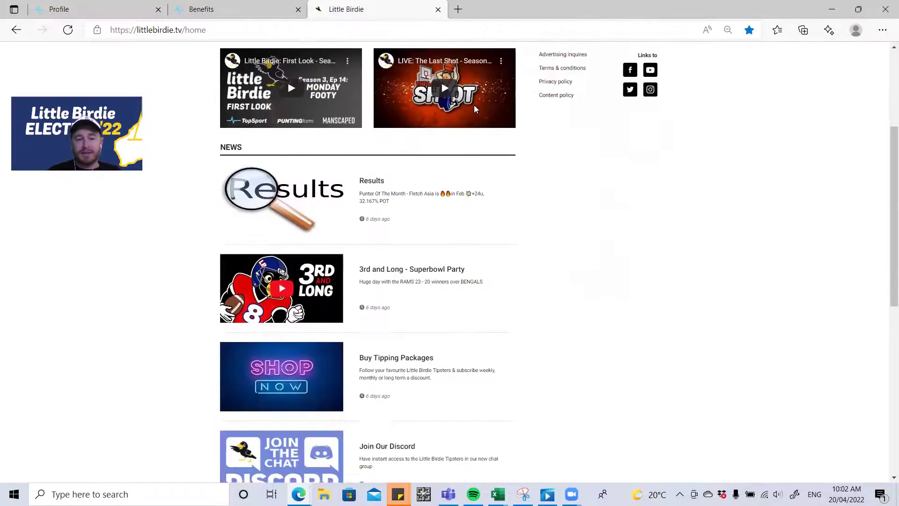
{"action": "scroll", "coordinate": [471, 111], "scroll_direction": "down", "scroll_amount": 2}
{"action": "scroll", "coordinate": [492, 154], "scroll_direction": "down", "scroll_amount": 2}
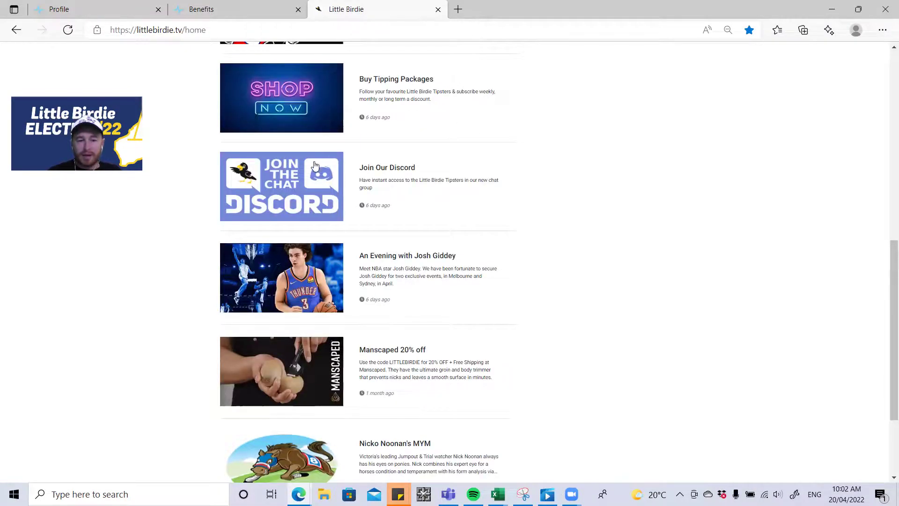
{"action": "scroll", "coordinate": [442, 190], "scroll_direction": "up", "scroll_amount": 2}
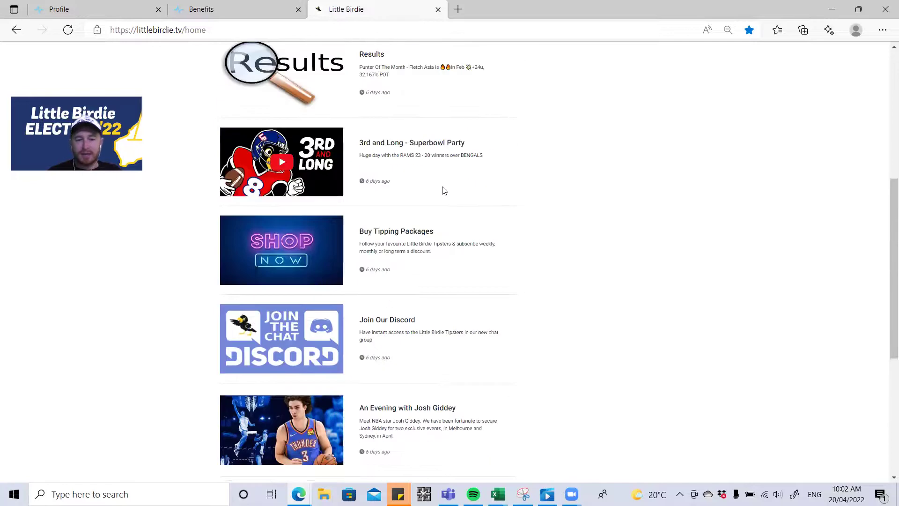
{"action": "scroll", "coordinate": [442, 190], "scroll_direction": "up", "scroll_amount": 3}
{"action": "scroll", "coordinate": [442, 191], "scroll_direction": "up", "scroll_amount": 2}
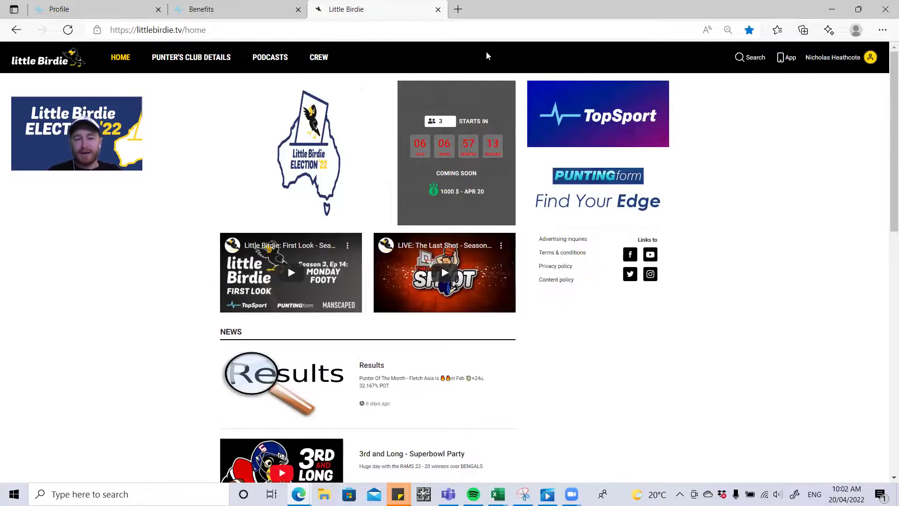